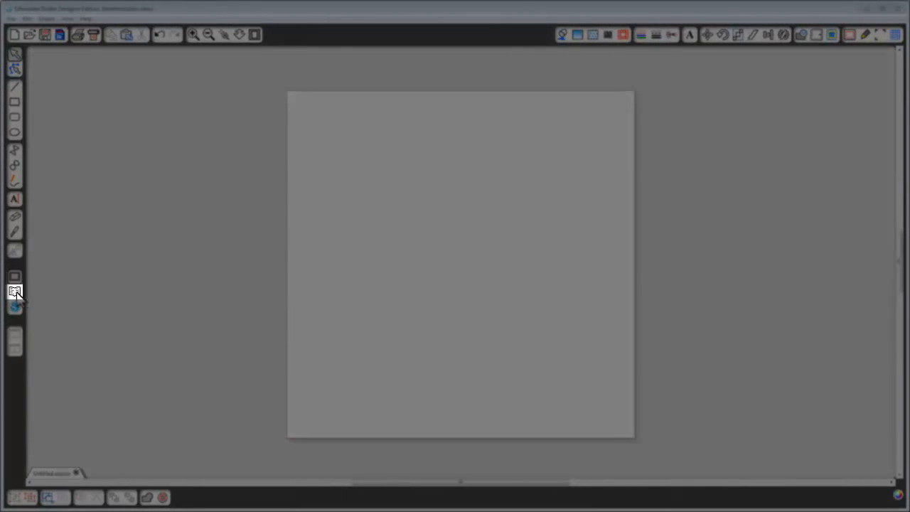
# Step: Look through the designs in My Library and the Silhouette Online Store's front page, and return to the library
pyautogui.click(14, 291)
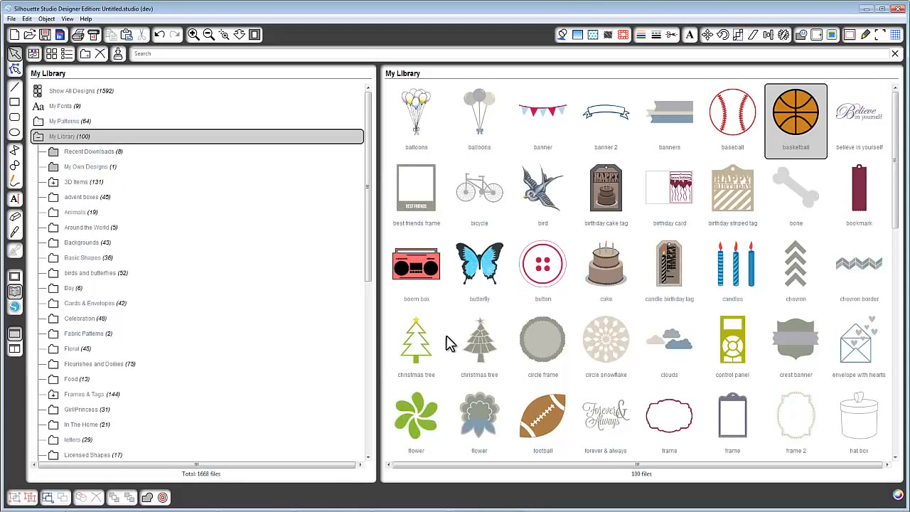
pyautogui.moveTo(896, 153)
pyautogui.mouseDown()
pyautogui.moveTo(885, 406)
pyautogui.moveTo(900, 356)
pyautogui.moveTo(898, 143)
pyautogui.mouseUp()
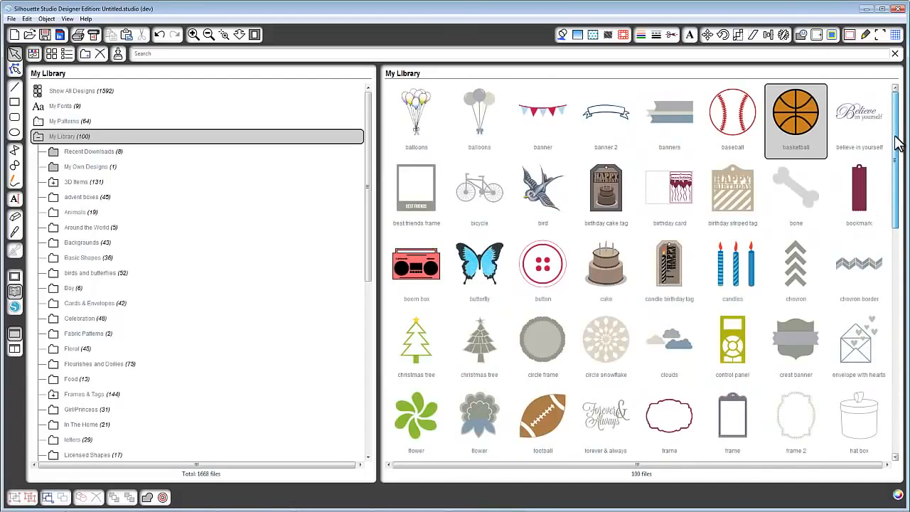
pyautogui.click(16, 307)
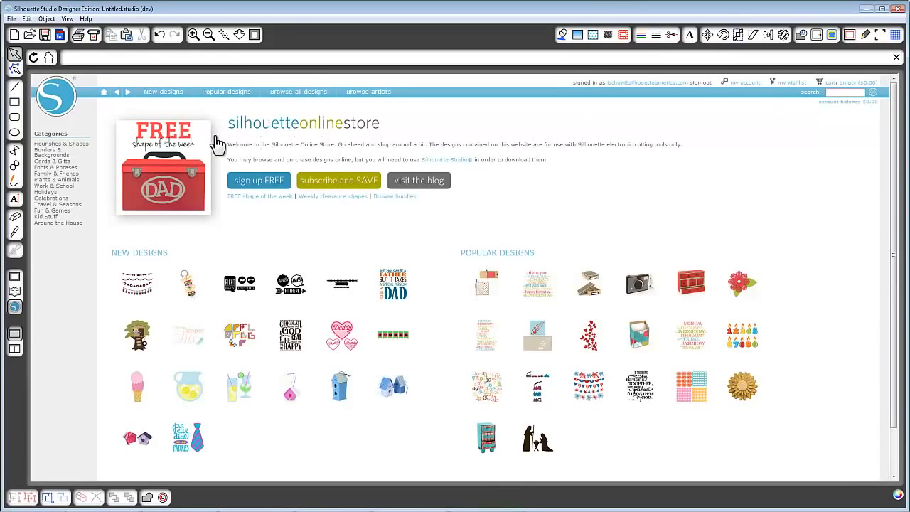
pyautogui.click(14, 293)
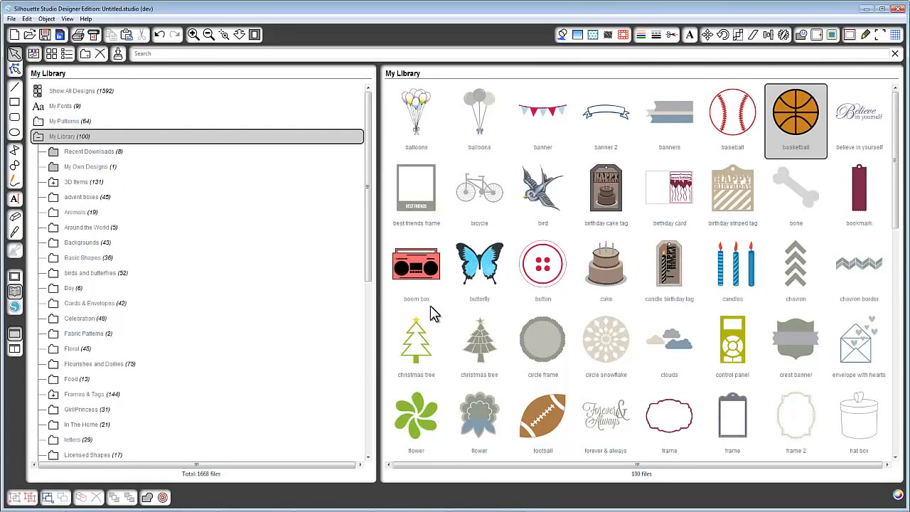
# Step: Add the basketball design from My Library to the page and move it toward the page's upper-left area
pyautogui.click(807, 128)
pyautogui.doubleClick(796, 107)
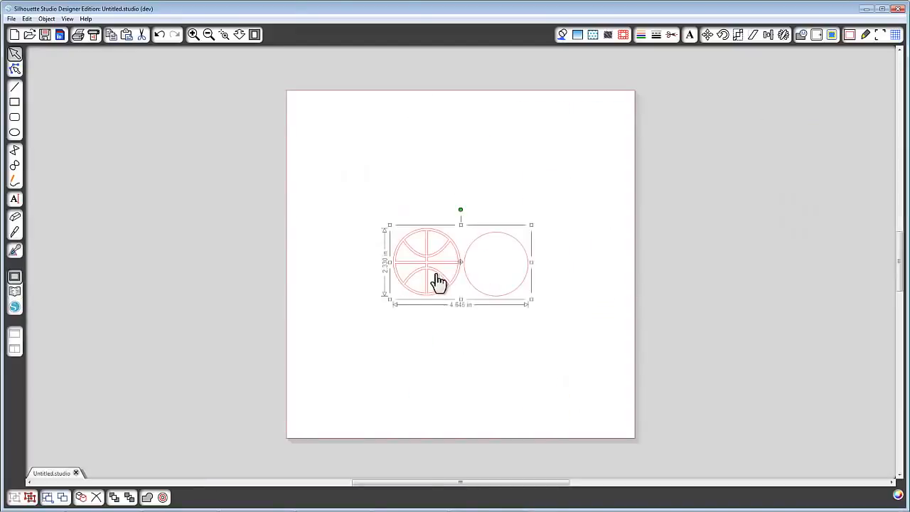
pyautogui.moveTo(448, 281); pyautogui.dragTo(405, 278)
pyautogui.moveTo(441, 244); pyautogui.dragTo(436, 272)
pyautogui.click(554, 345)
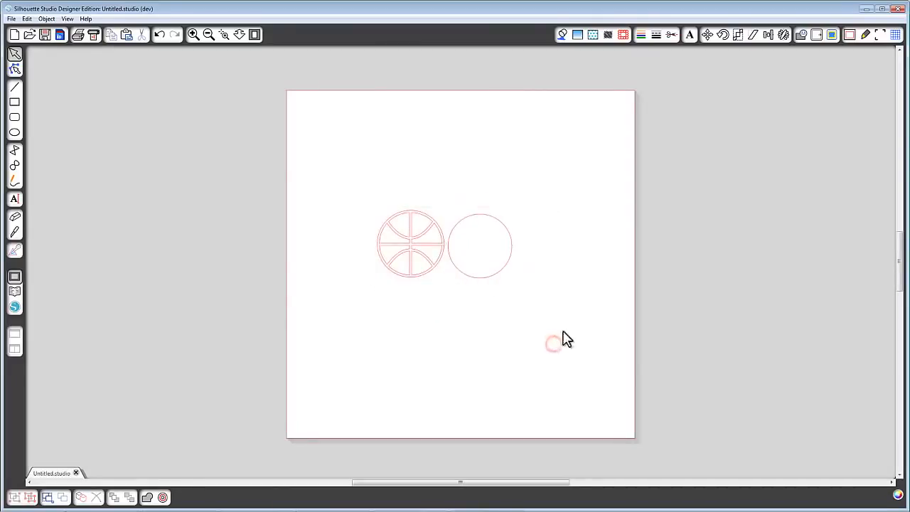
pyautogui.click(472, 277)
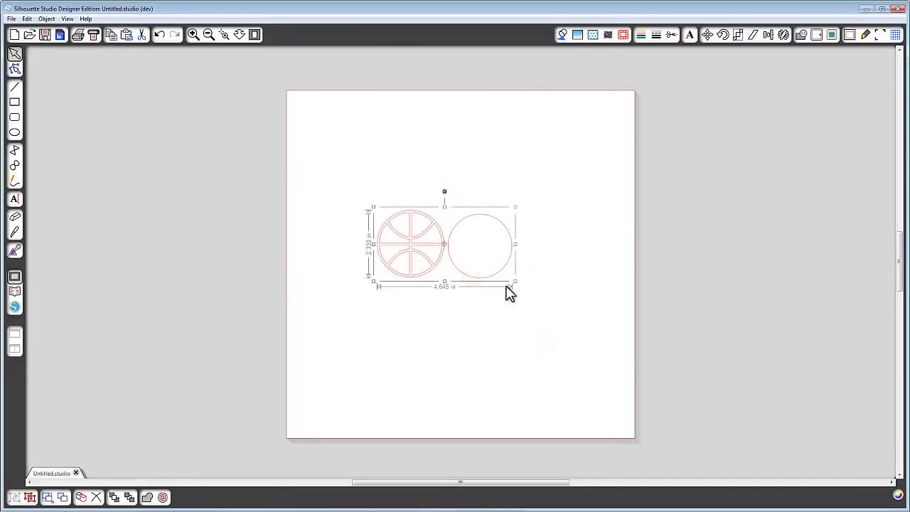
pyautogui.moveTo(433, 230); pyautogui.dragTo(402, 153)
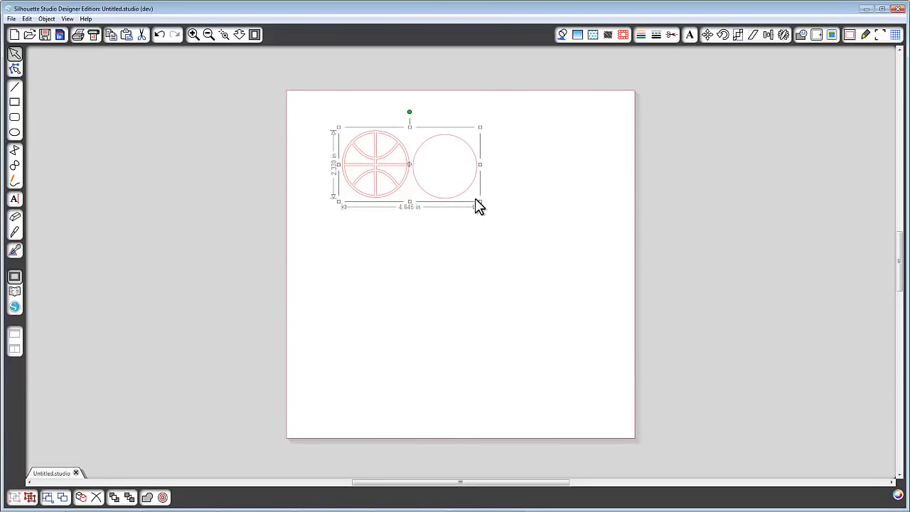
# Step: Enlarge the basketball design proportionally to about 6.6 by 3.3 in and shift it slightly up the page
pyautogui.moveTo(481, 203); pyautogui.dragTo(530, 256)
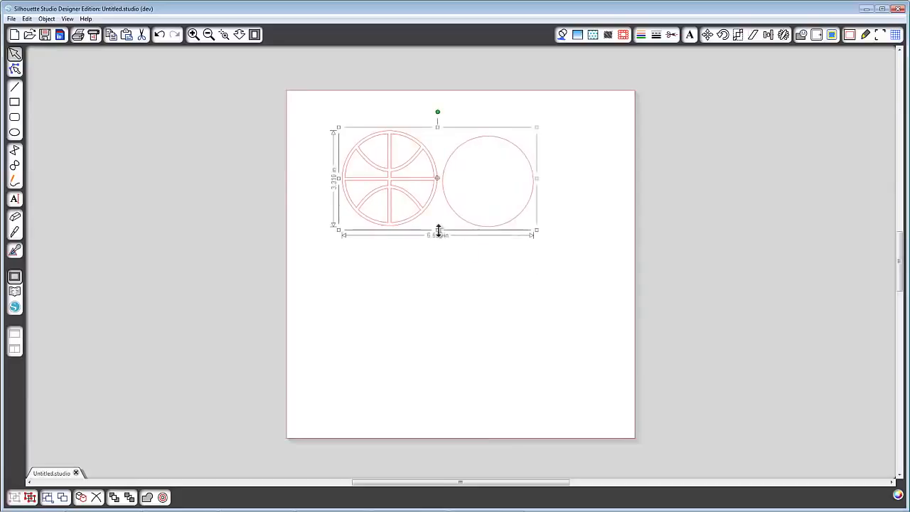
pyautogui.moveTo(438, 229)
pyautogui.mouseDown()
pyautogui.moveTo(439, 270)
pyautogui.moveTo(433, 230)
pyautogui.moveTo(437, 238)
pyautogui.mouseUp()
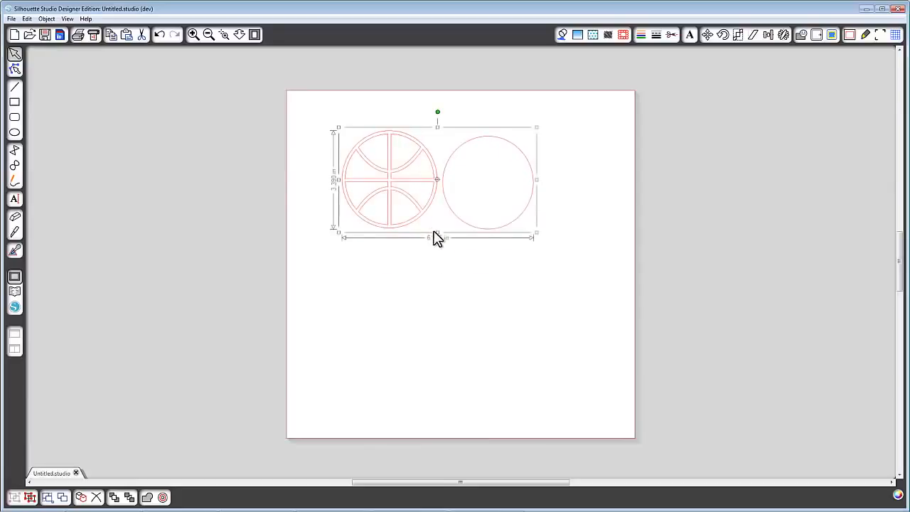
pyautogui.hotkey('ctrl', 'z')
pyautogui.click(542, 236)
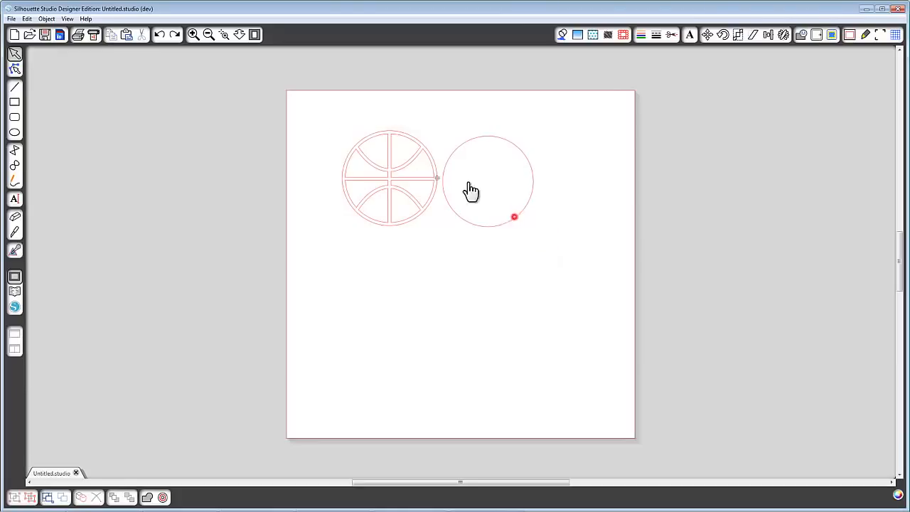
pyautogui.moveTo(468, 182); pyautogui.dragTo(512, 203)
pyautogui.click(512, 202)
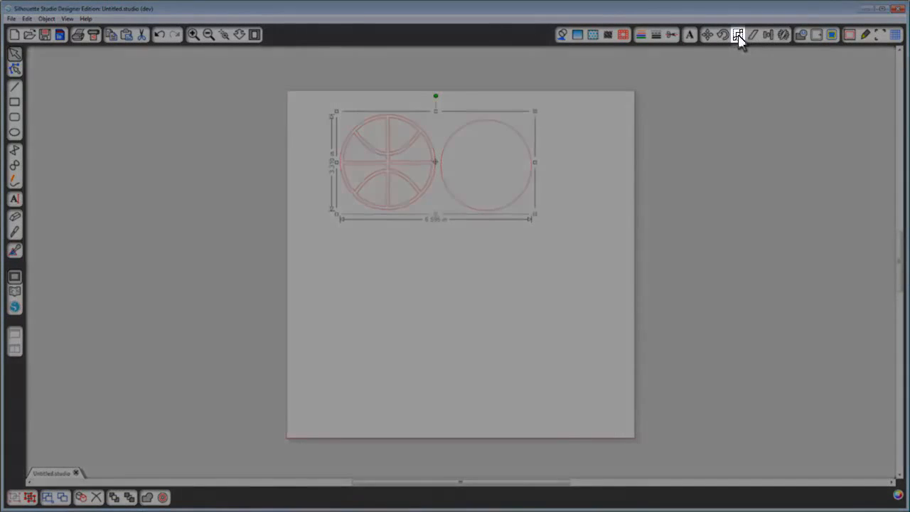
# Step: Try the 50%, 200% and 300% scale presets on the design, and examine its custom width and height settings
pyautogui.click(738, 35)
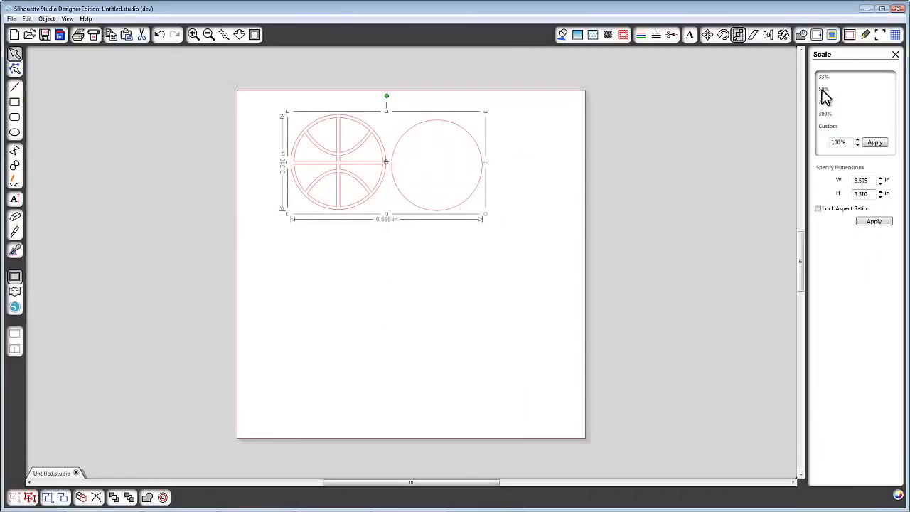
pyautogui.click(823, 90)
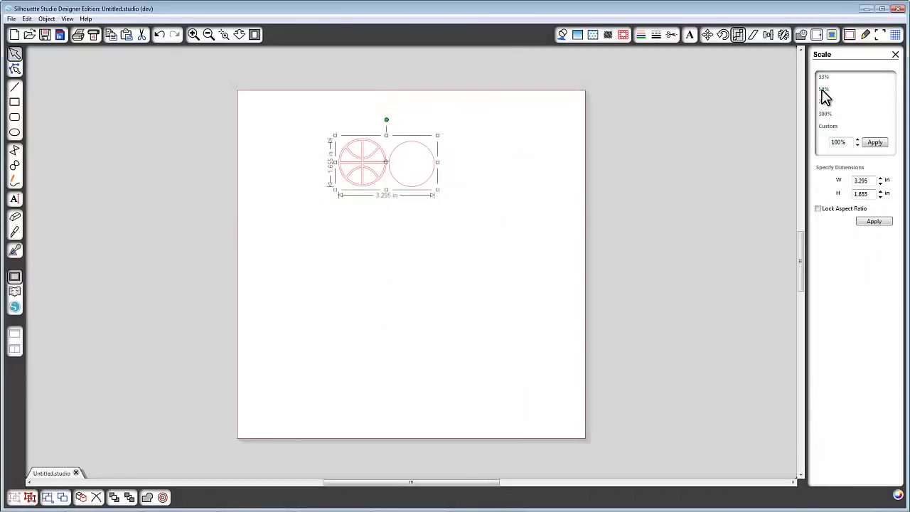
pyautogui.click(827, 101)
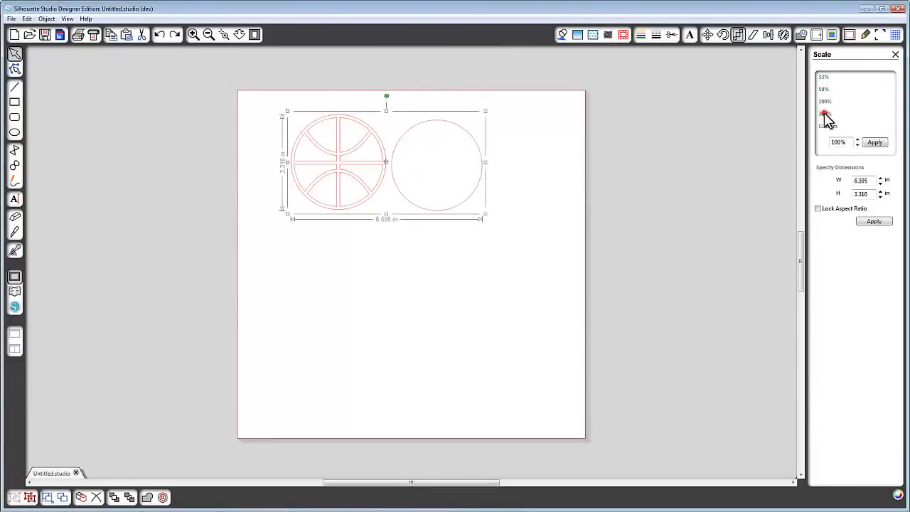
pyautogui.click(825, 115)
pyautogui.doubleClick(874, 180)
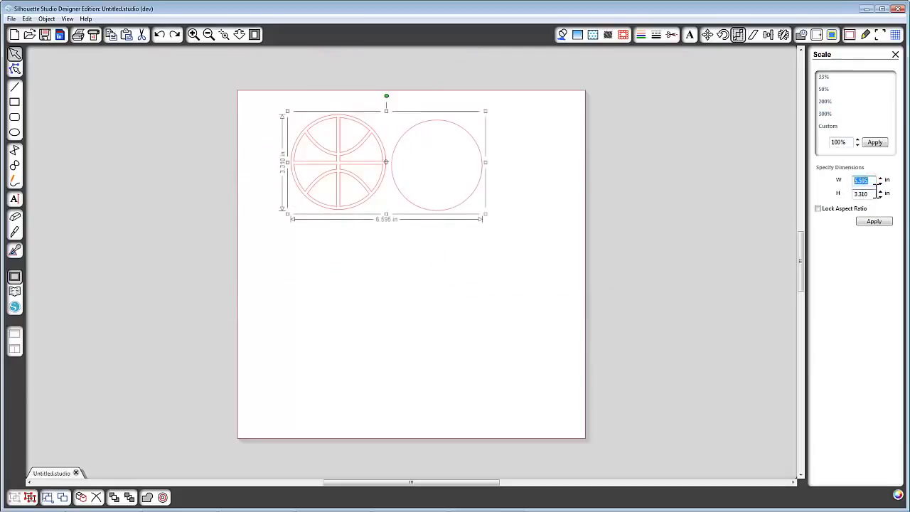
pyautogui.doubleClick(874, 193)
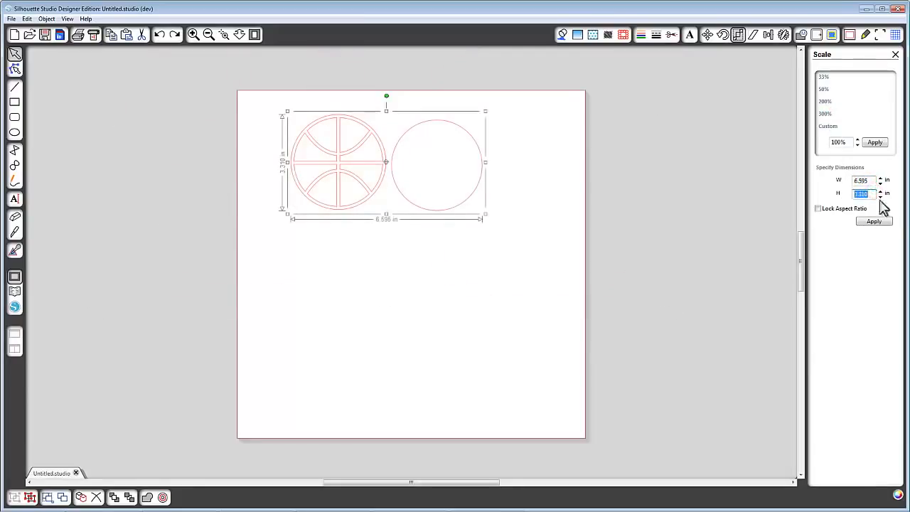
pyautogui.click(613, 198)
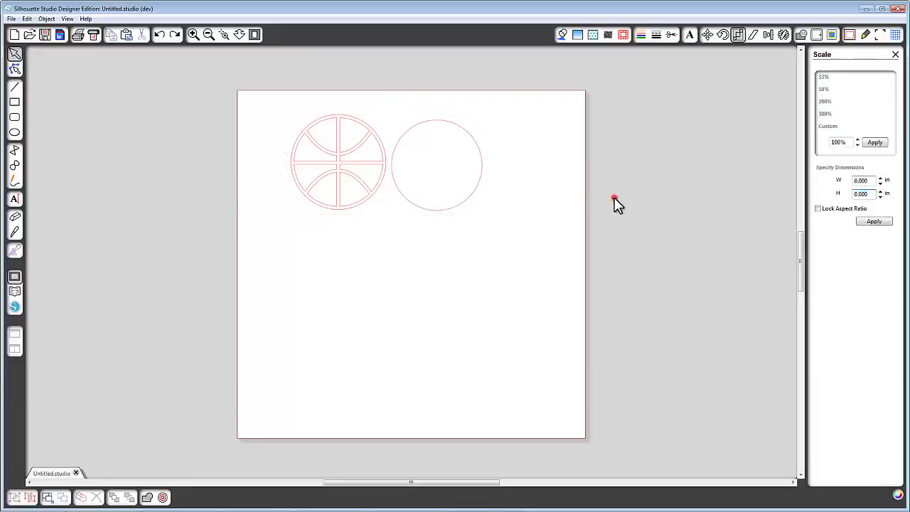
# Step: Shrink the basketball design proportionally to about 5.7 by 2.9 in and reposition it in the upper part of the page
pyautogui.click(433, 214)
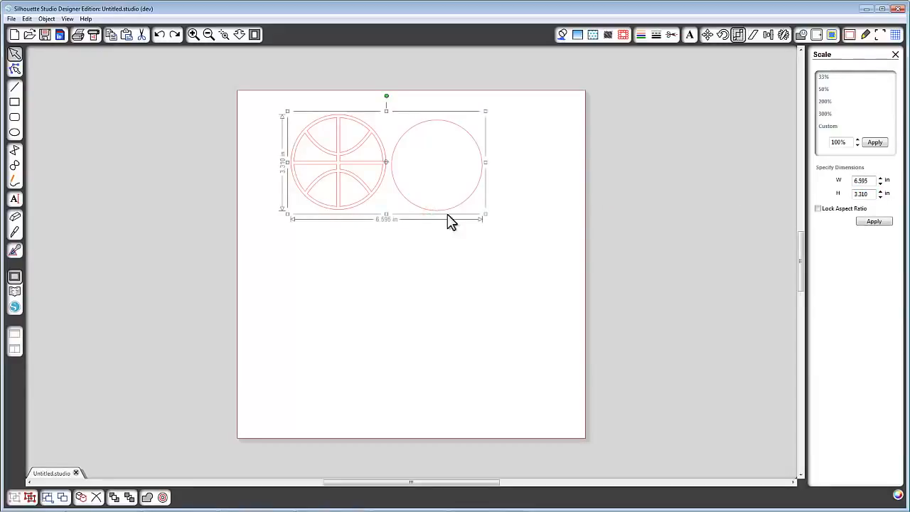
pyautogui.moveTo(486, 215); pyautogui.dragTo(414, 229)
pyautogui.click(547, 207)
pyautogui.click(352, 152)
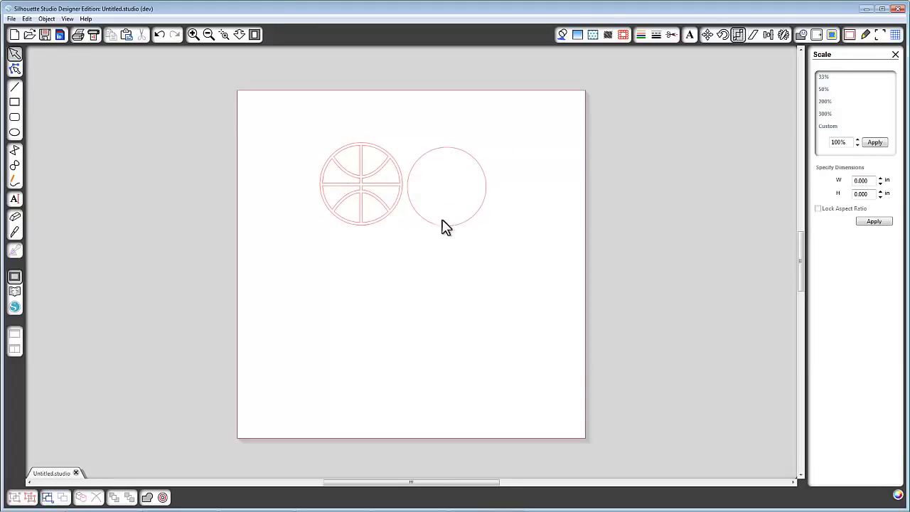
pyautogui.moveTo(399, 197)
pyautogui.mouseDown()
pyautogui.moveTo(363, 205)
pyautogui.moveTo(423, 203)
pyautogui.moveTo(392, 189)
pyautogui.mouseUp()
pyautogui.click(399, 196)
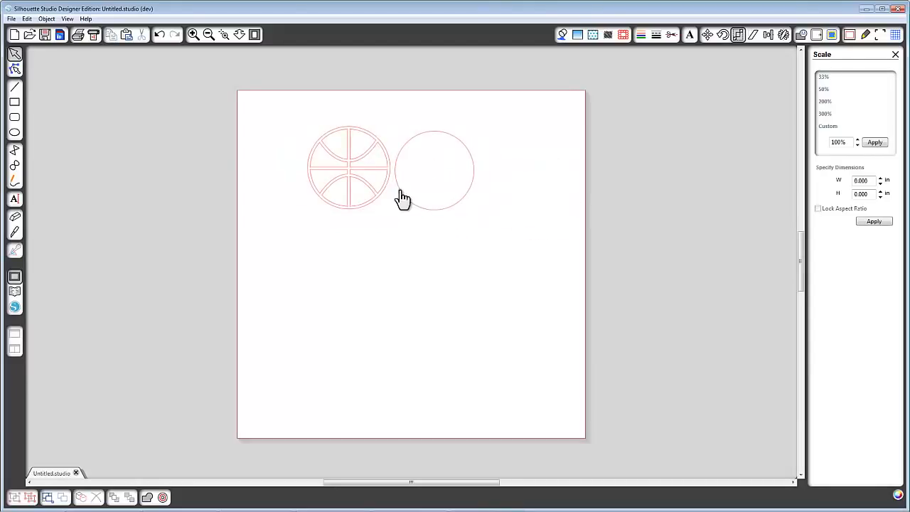
# Step: Ungroup the basketball design into its separate pieces and deselect them
pyautogui.click(402, 198)
pyautogui.rightClick(407, 201)
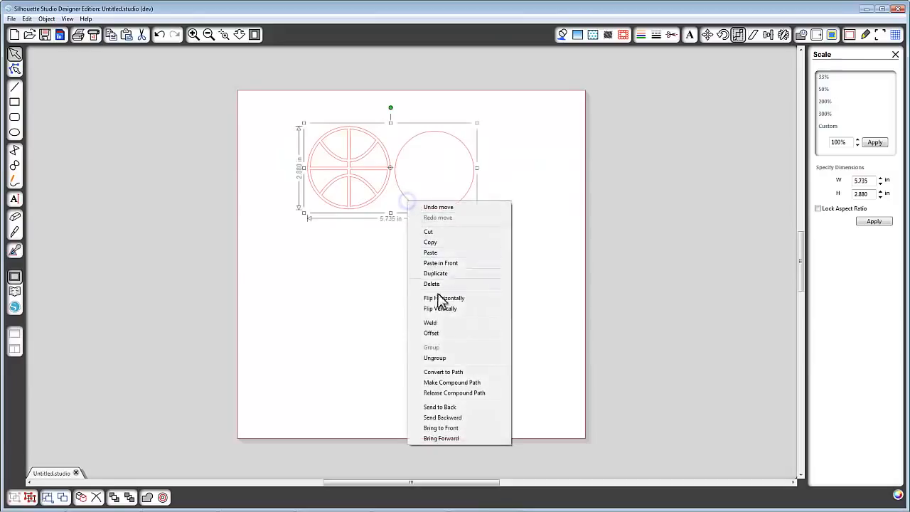
pyautogui.click(450, 359)
pyautogui.click(451, 355)
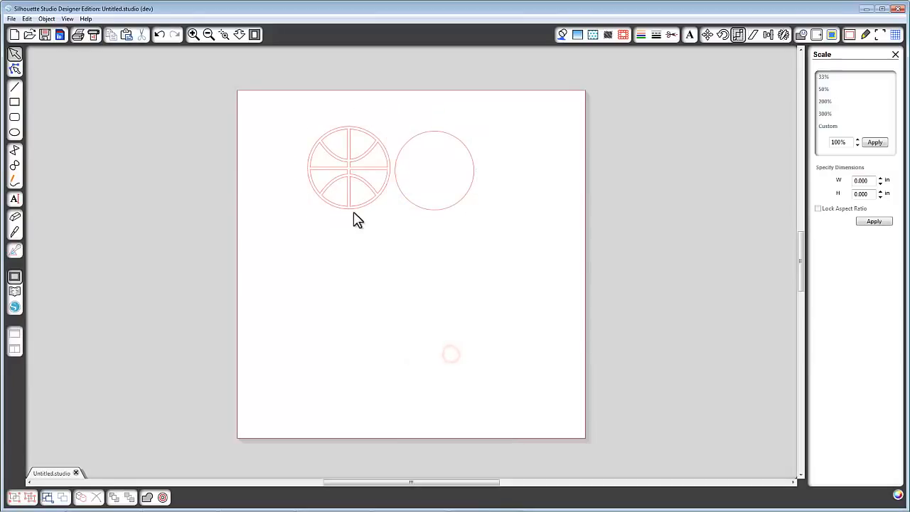
# Step: Separate the two pieces, moving the basketball outline into the page's upper-left corner and the plain circle away from it
pyautogui.moveTo(349, 212); pyautogui.dragTo(325, 183)
pyautogui.moveTo(394, 170); pyautogui.dragTo(396, 152)
pyautogui.click(372, 186)
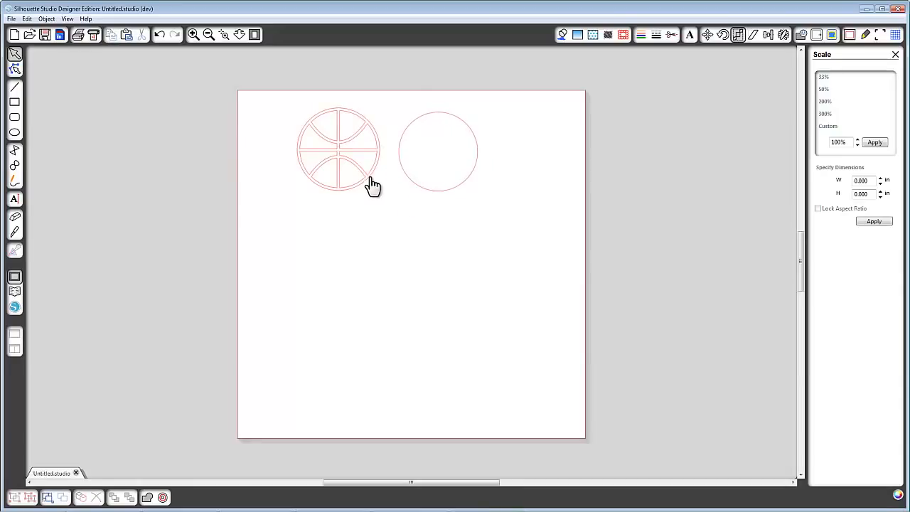
pyautogui.moveTo(358, 187)
pyautogui.mouseDown()
pyautogui.moveTo(329, 191)
pyautogui.moveTo(342, 180)
pyautogui.mouseUp()
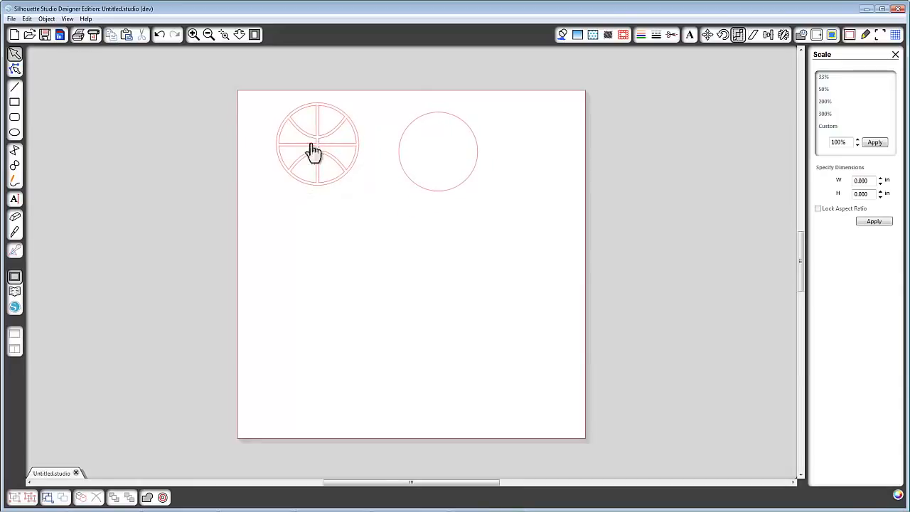
pyautogui.moveTo(314, 153); pyautogui.dragTo(285, 148)
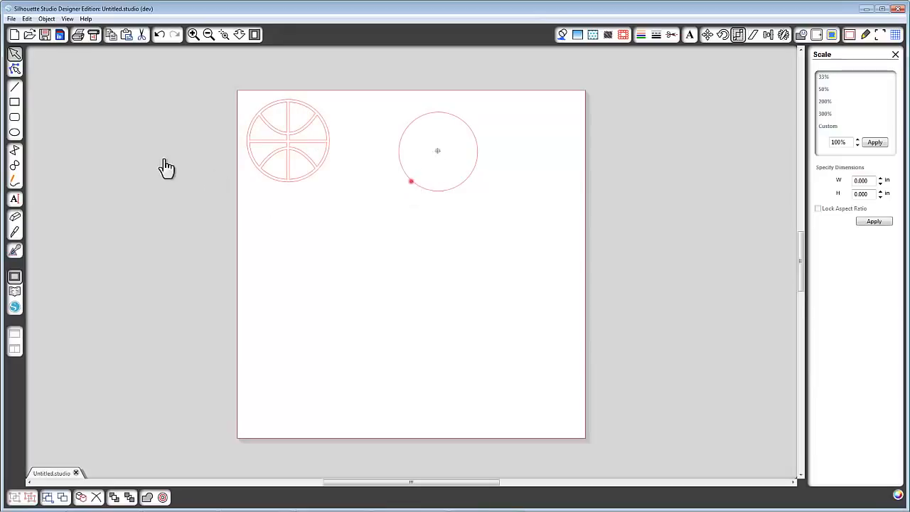
# Step: Move the circle and the basketball off the page into the surrounding area, and bring both back onto the page
pyautogui.moveTo(166, 169); pyautogui.dragTo(136, 166)
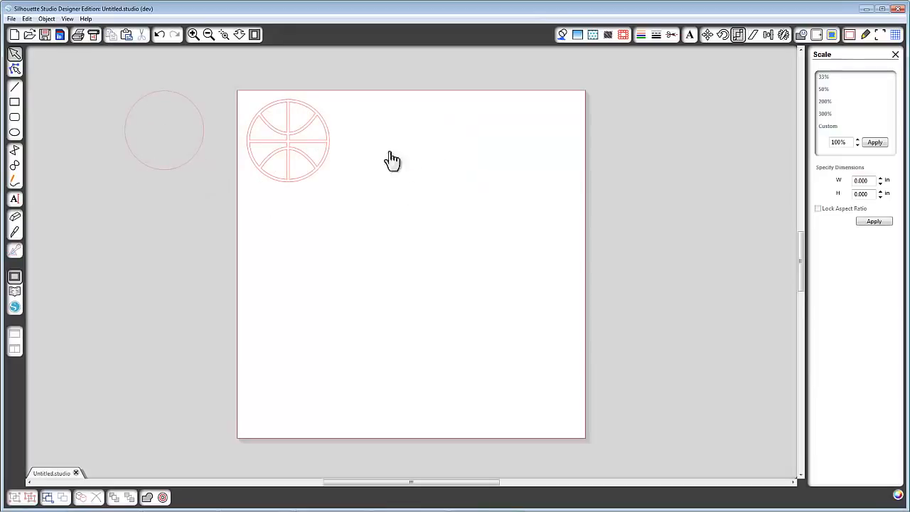
pyautogui.moveTo(324, 163); pyautogui.dragTo(192, 256)
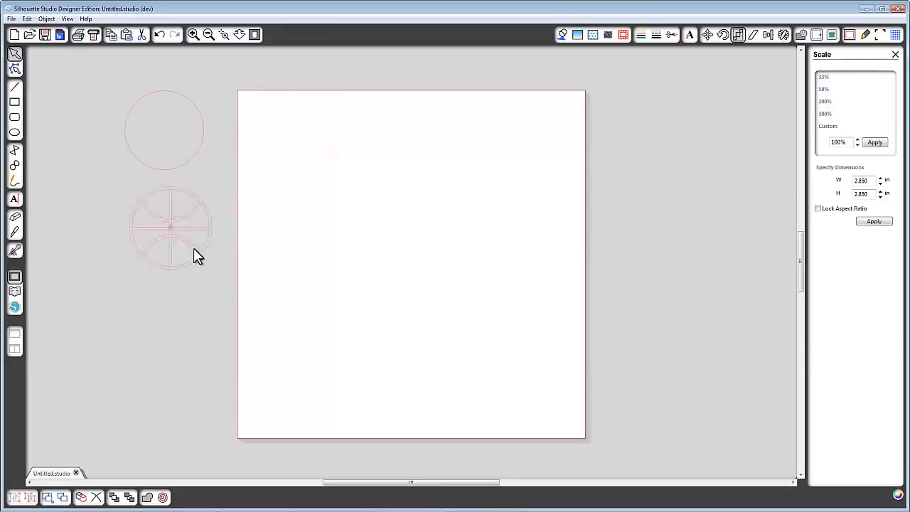
pyautogui.moveTo(190, 169); pyautogui.dragTo(244, 168)
pyautogui.moveTo(297, 178); pyautogui.dragTo(424, 190)
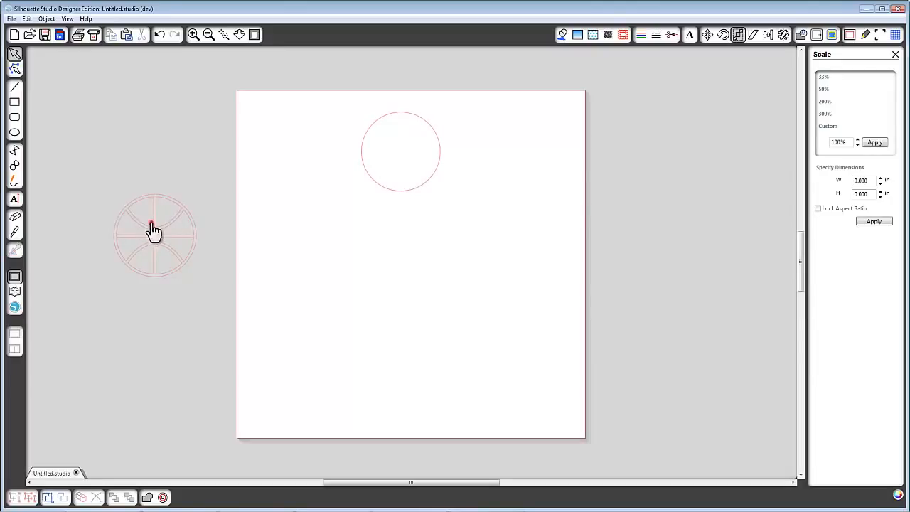
pyautogui.moveTo(152, 229); pyautogui.dragTo(287, 137)
# Step: Arrange the circle beside the basketball near the page's top edge, leaving a small gap between them
pyautogui.moveTo(419, 195); pyautogui.dragTo(404, 186)
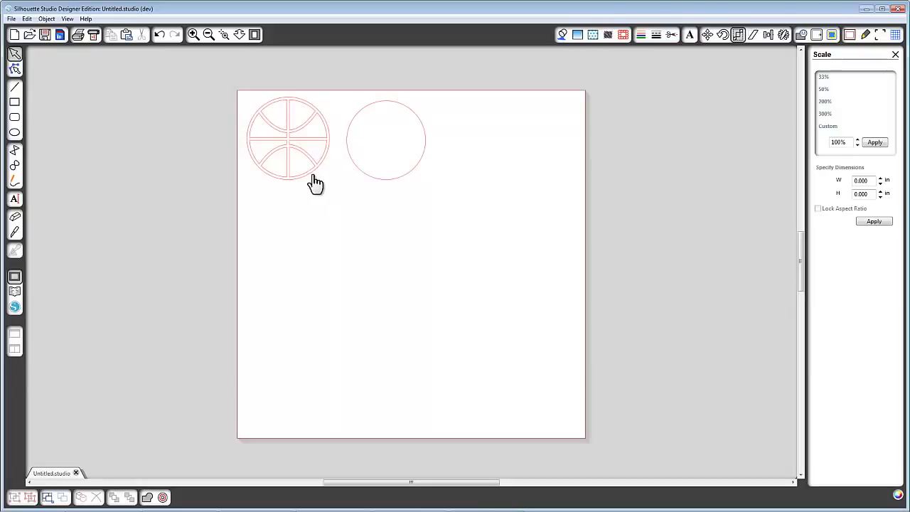
pyautogui.moveTo(311, 173)
pyautogui.mouseDown()
pyautogui.moveTo(315, 187)
pyautogui.moveTo(306, 185)
pyautogui.mouseUp()
pyautogui.moveTo(378, 178)
pyautogui.mouseDown()
pyautogui.moveTo(401, 178)
pyautogui.moveTo(386, 174)
pyautogui.mouseUp()
pyautogui.click(381, 179)
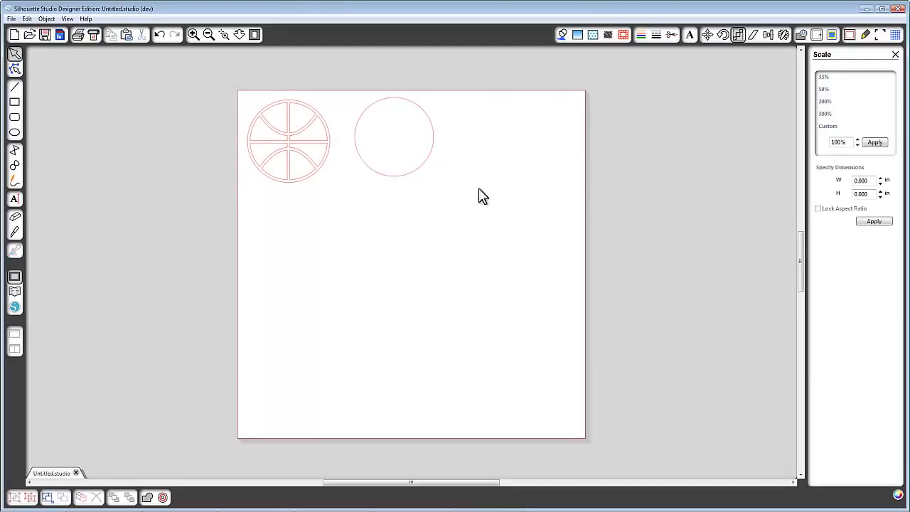
# Step: Set Reveal Cutting Mat to 69% in the page settings
pyautogui.click(849, 34)
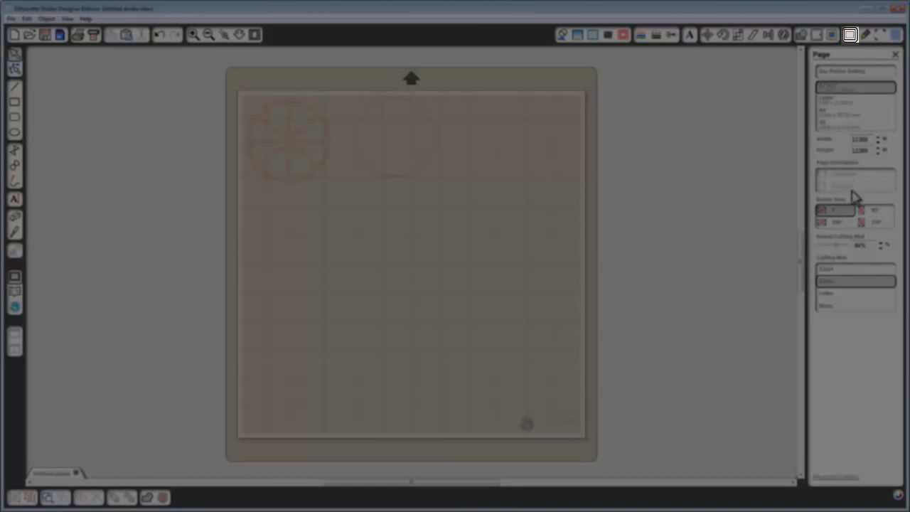
pyautogui.moveTo(832, 254)
pyautogui.mouseDown()
pyautogui.moveTo(819, 252)
pyautogui.moveTo(842, 259)
pyautogui.mouseUp()
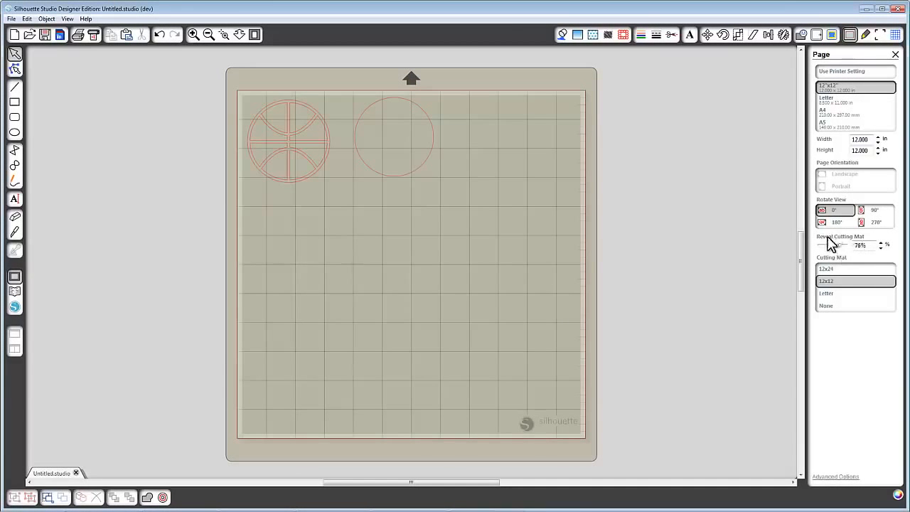
pyautogui.moveTo(841, 253); pyautogui.dragTo(838, 253)
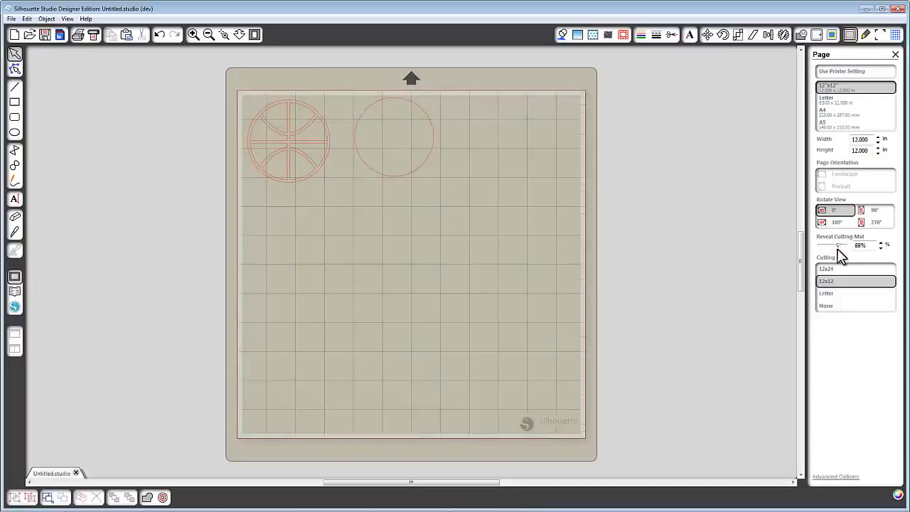
# Step: Nudge the basketball slightly right on the cutting mat, toward the circle
pyautogui.click(425, 121)
pyautogui.moveTo(324, 141)
pyautogui.mouseDown()
pyautogui.moveTo(338, 145)
pyautogui.moveTo(331, 149)
pyautogui.moveTo(332, 140)
pyautogui.mouseUp()
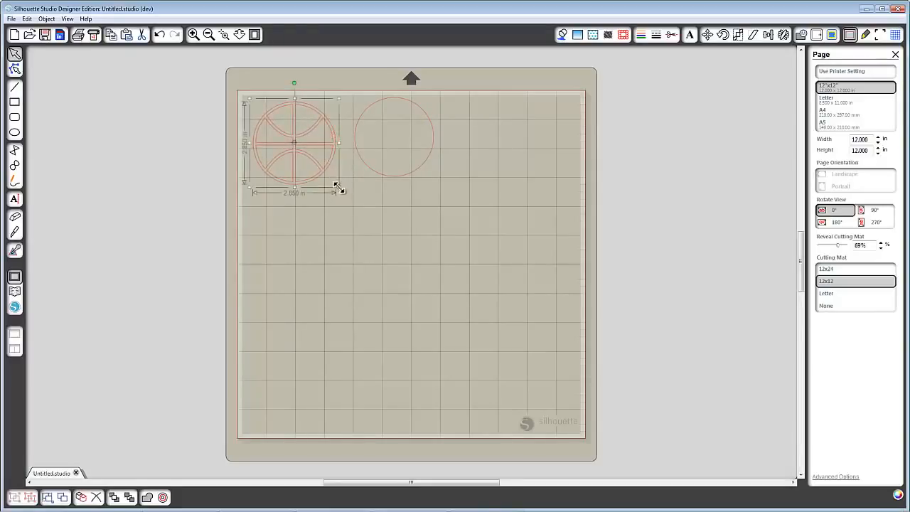
# Step: Scale the basketball and the circle down together to about 2.3 in and 2.2 in wide
pyautogui.moveTo(339, 188); pyautogui.dragTo(321, 179)
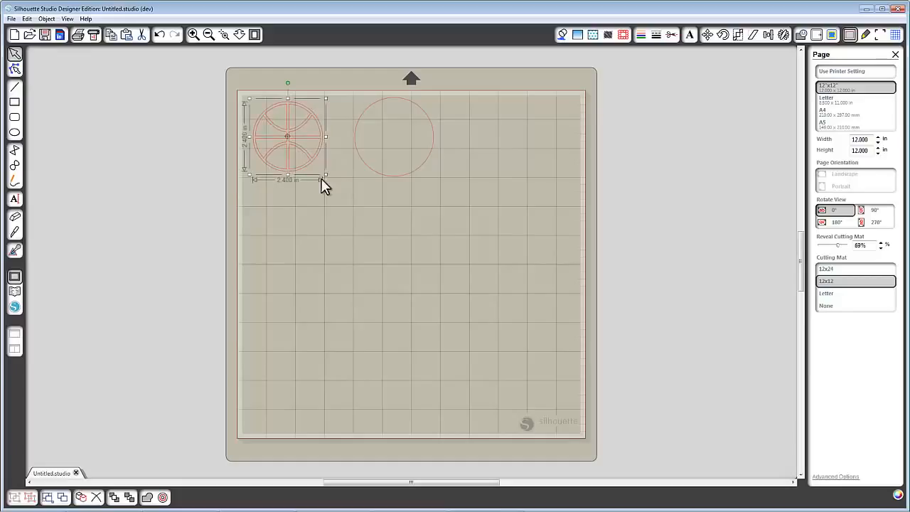
pyautogui.hotkey('ctrl', 'z')
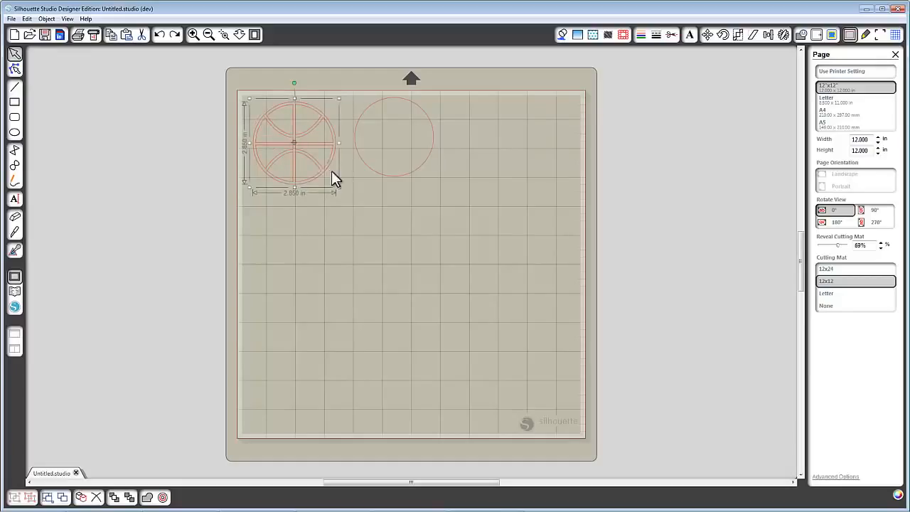
pyautogui.moveTo(241, 91); pyautogui.dragTo(415, 170)
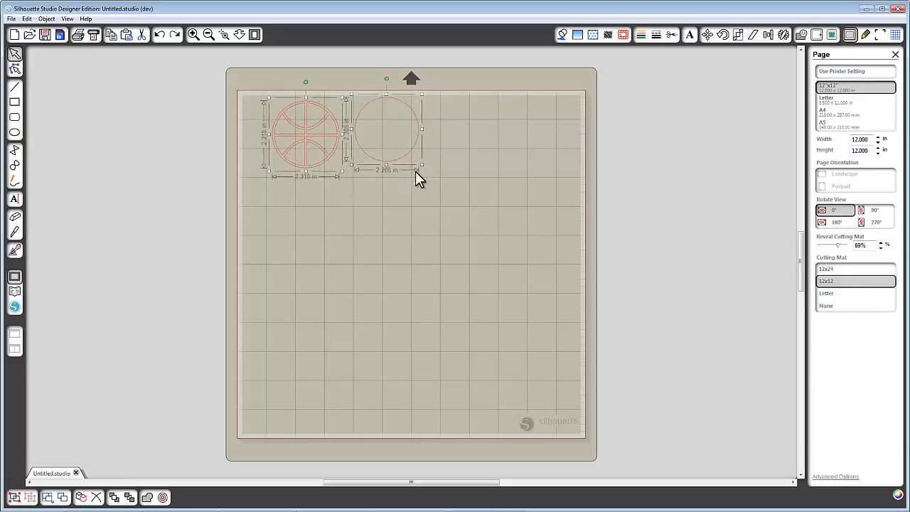
# Step: Move the basketball toward the page's left edge and place the resized circle close beside it
pyautogui.click(473, 192)
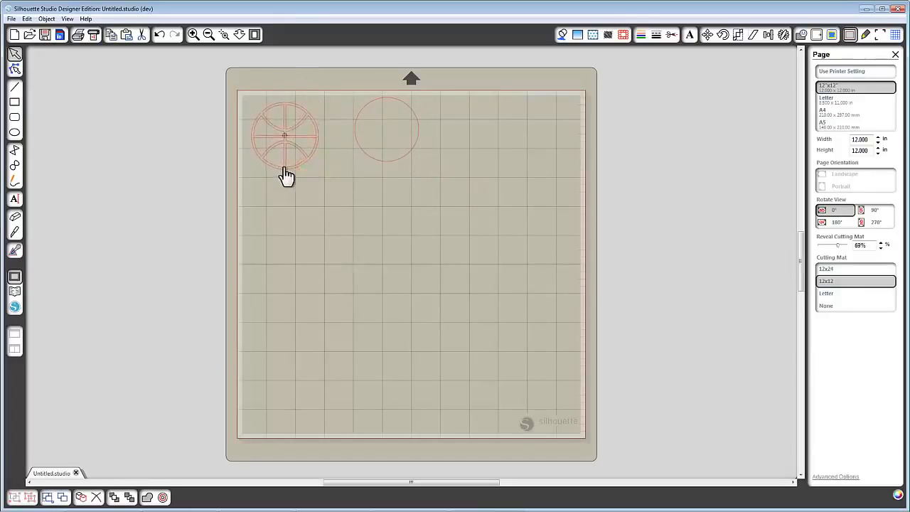
pyautogui.moveTo(367, 178); pyautogui.dragTo(365, 178)
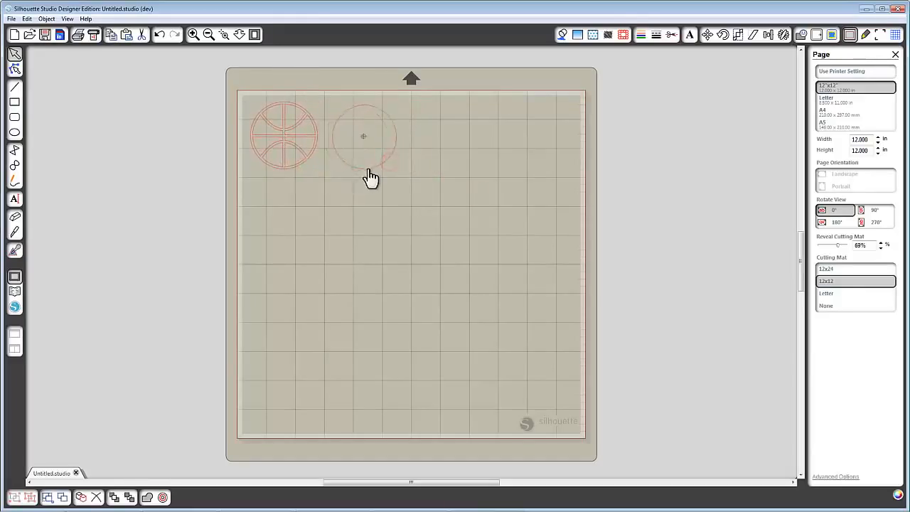
pyautogui.click(369, 169)
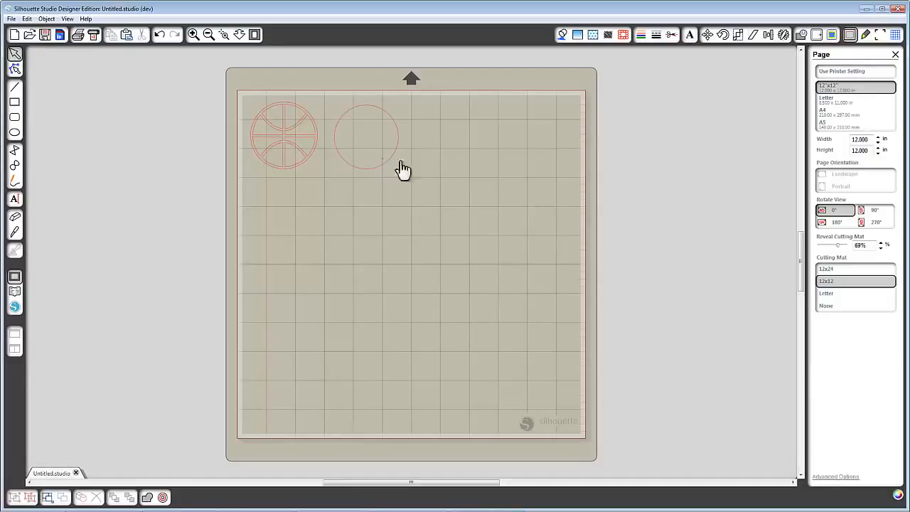
# Step: Try the Letter and A4 page sizes, and return the page to 12"x12"
pyautogui.click(836, 104)
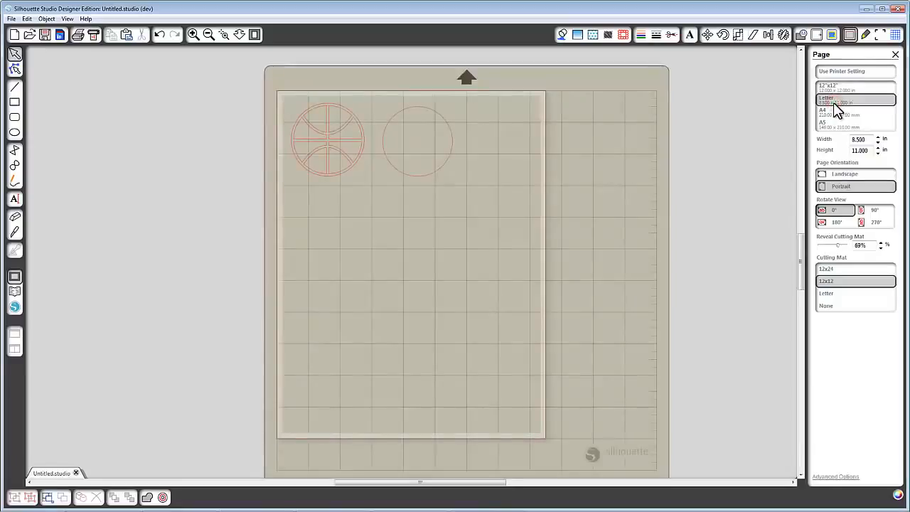
pyautogui.click(835, 114)
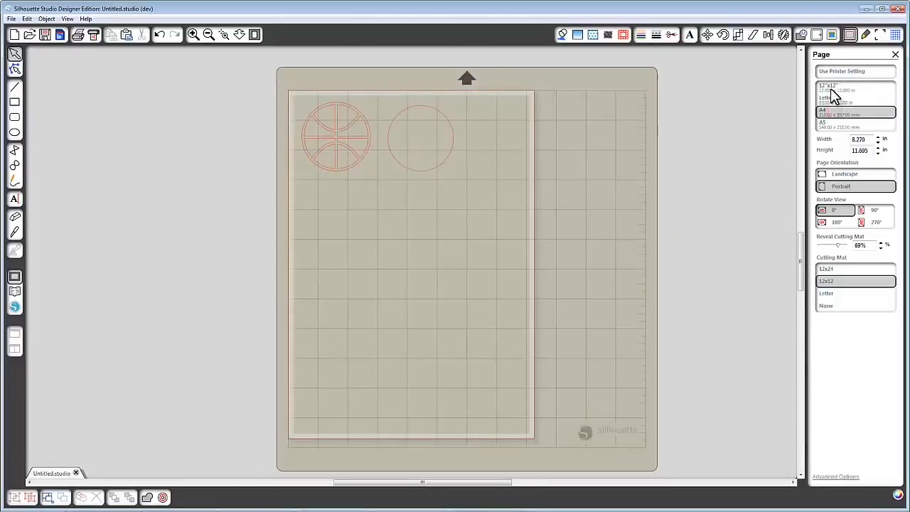
pyautogui.click(829, 89)
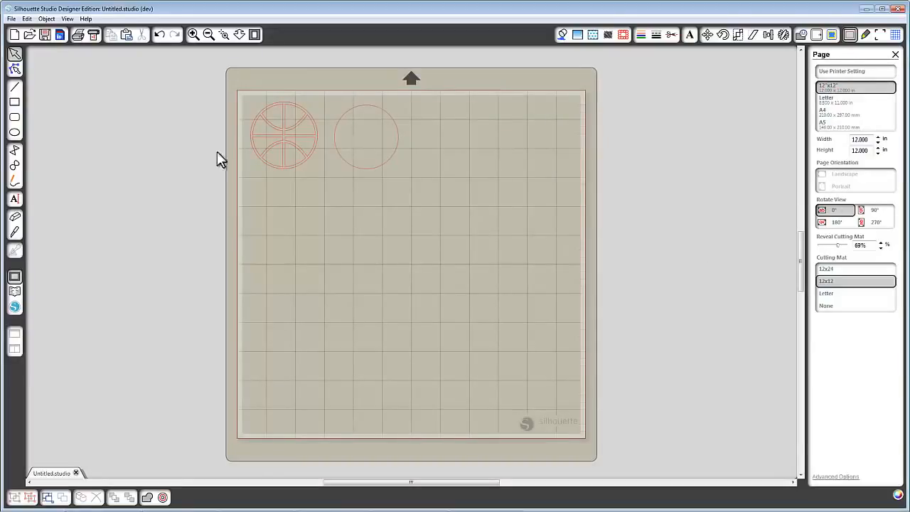
# Step: Open the cut settings and compare the Adhesive-Backed Cardstock and plain Cardstock materials, leaving plain Cardstock selected
pyautogui.click(867, 35)
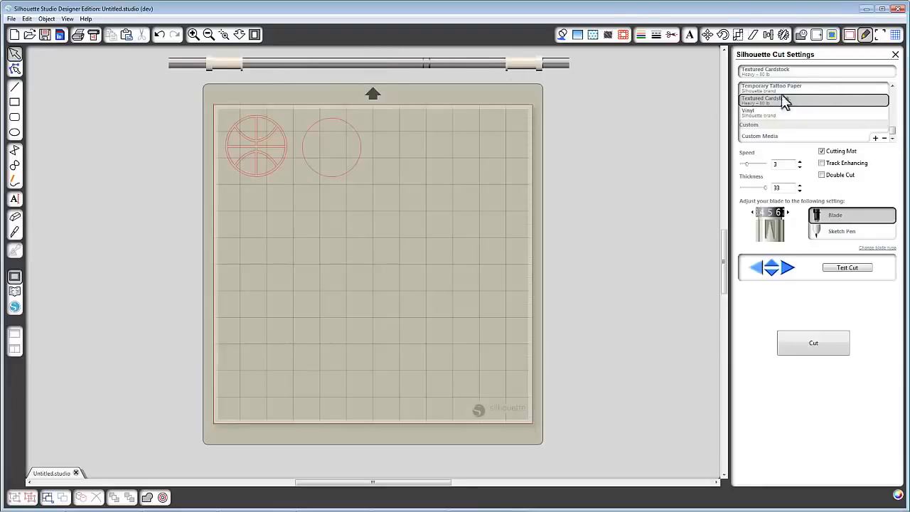
pyautogui.moveTo(894, 132); pyautogui.dragTo(894, 95)
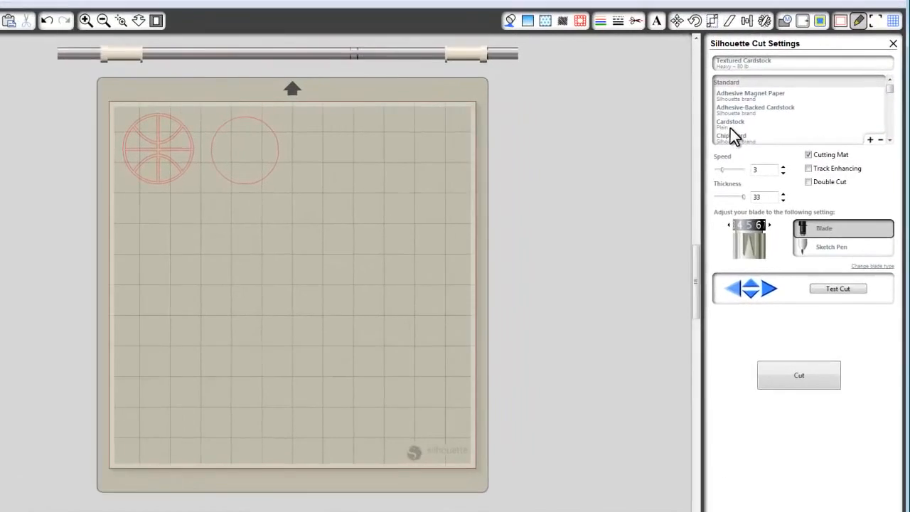
pyautogui.click(731, 128)
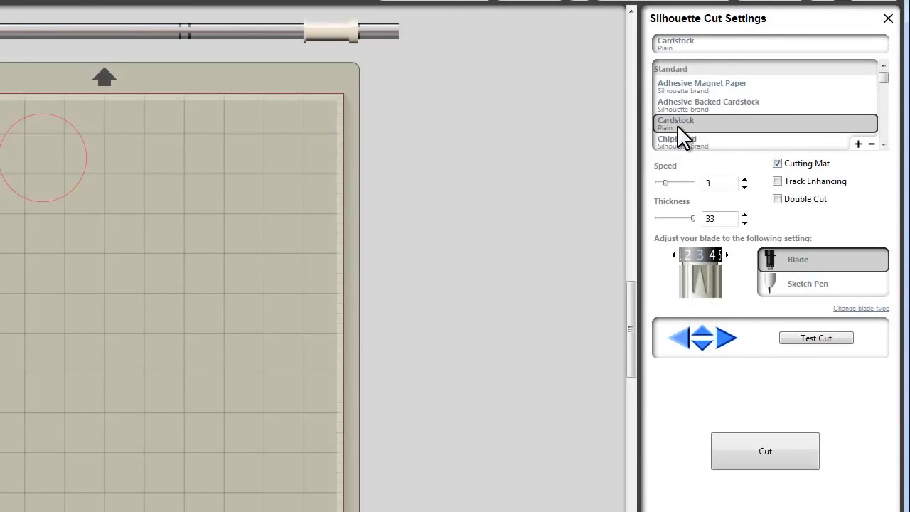
pyautogui.click(677, 106)
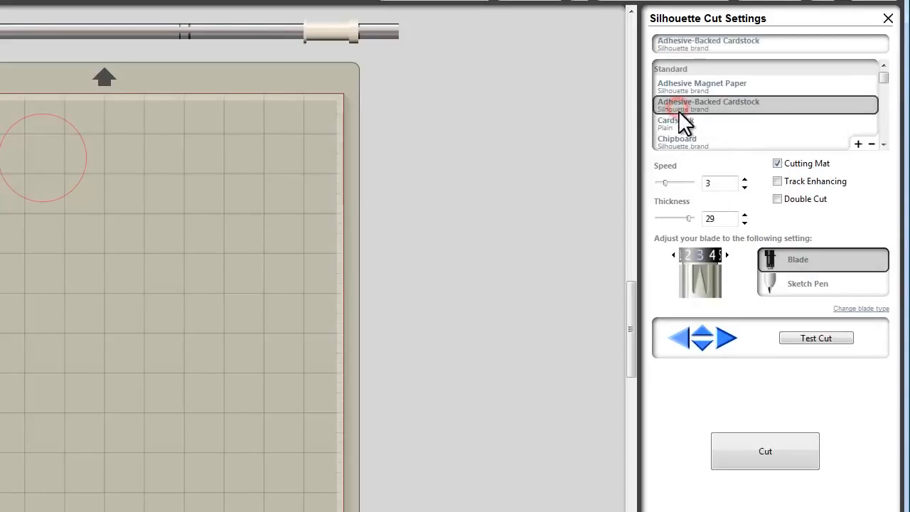
pyautogui.click(678, 121)
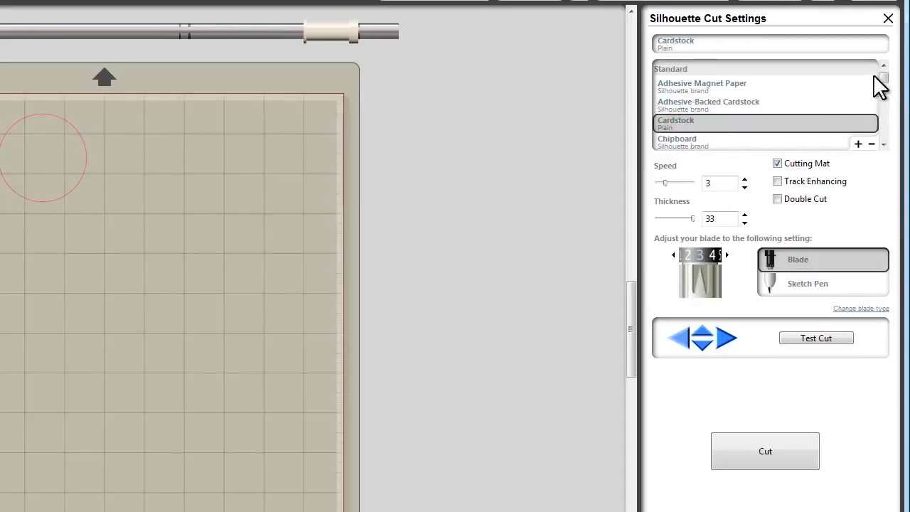
# Step: Try Cotton Canvas, Double-Sided Adhesive and Glitter Cardstock in turn as the cut material
pyautogui.scroll(-3, 883, 83)
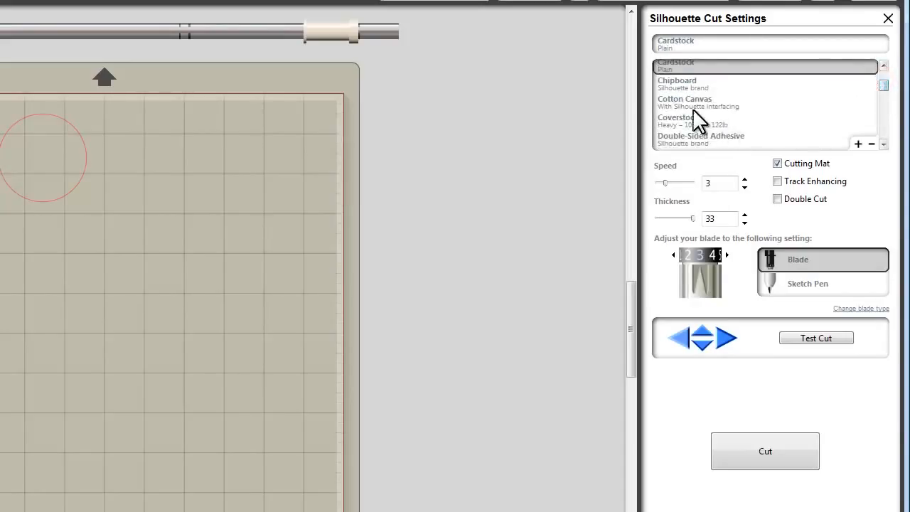
pyautogui.click(693, 108)
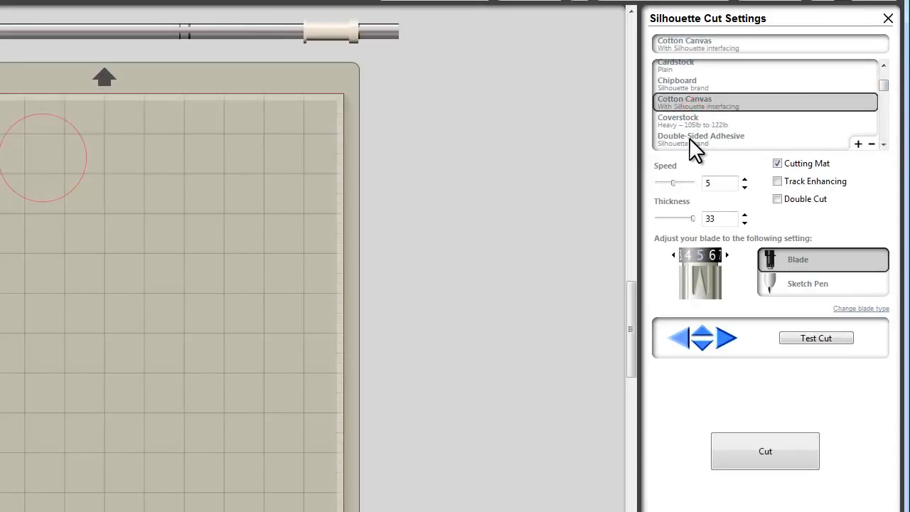
pyautogui.click(689, 138)
pyautogui.scroll(-4, 887, 93)
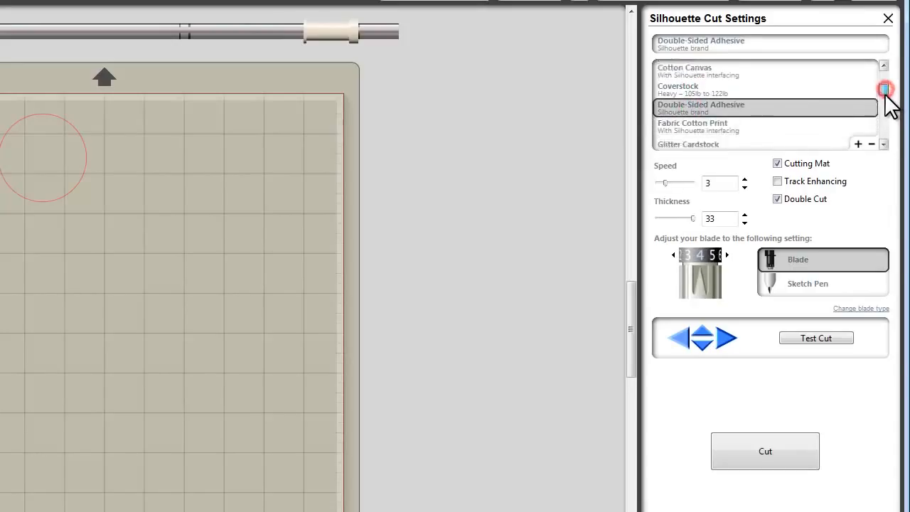
pyautogui.click(763, 108)
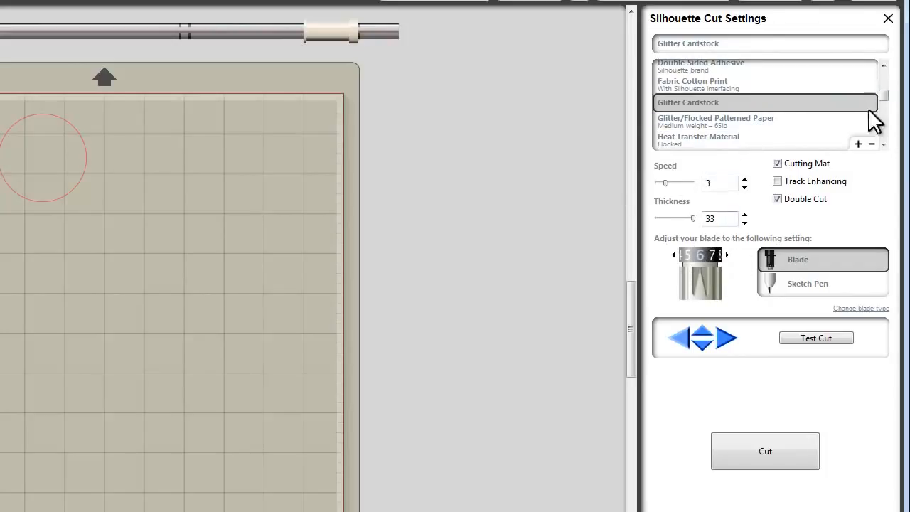
# Step: Select Textured Cardstock as the cut material
pyautogui.moveTo(885, 98); pyautogui.dragTo(886, 130)
pyautogui.click(688, 104)
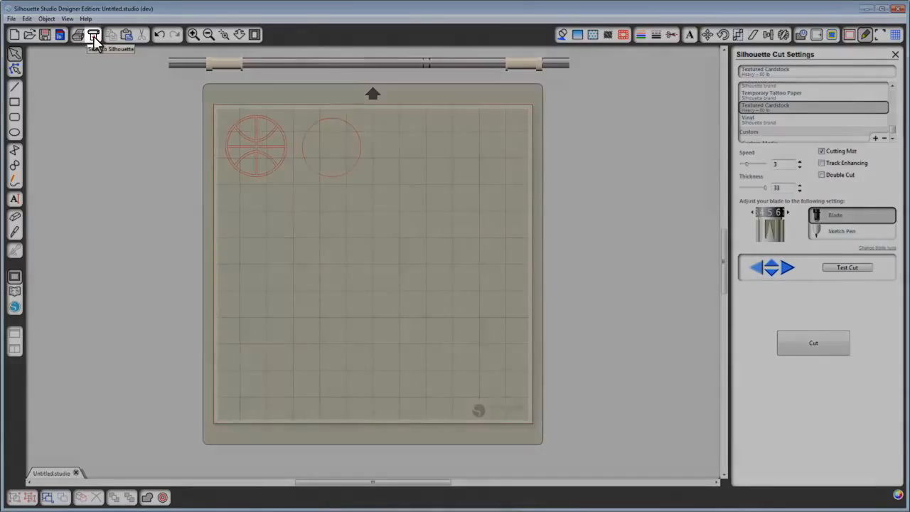
# Step: Open the Send to Silhouette instructions, revisit the cut settings through Change Settings, and return to the sending instructions
pyautogui.click(94, 37)
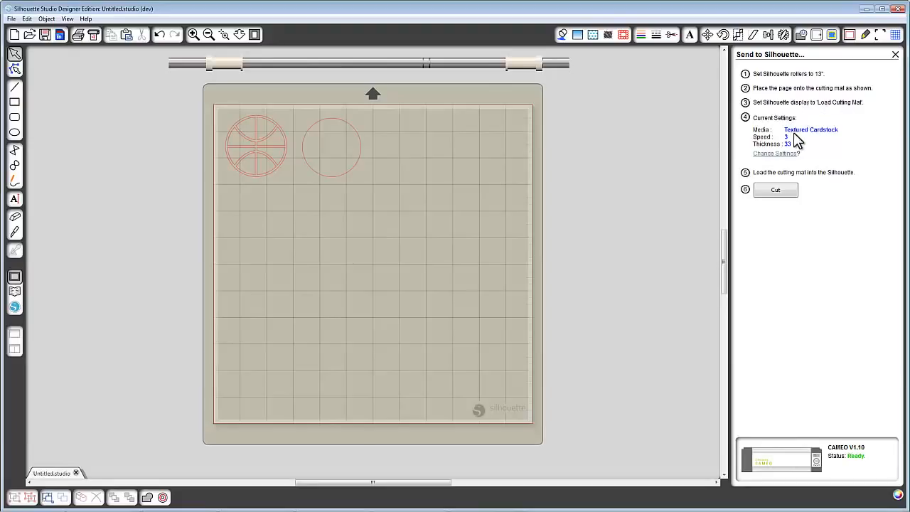
pyautogui.click(766, 155)
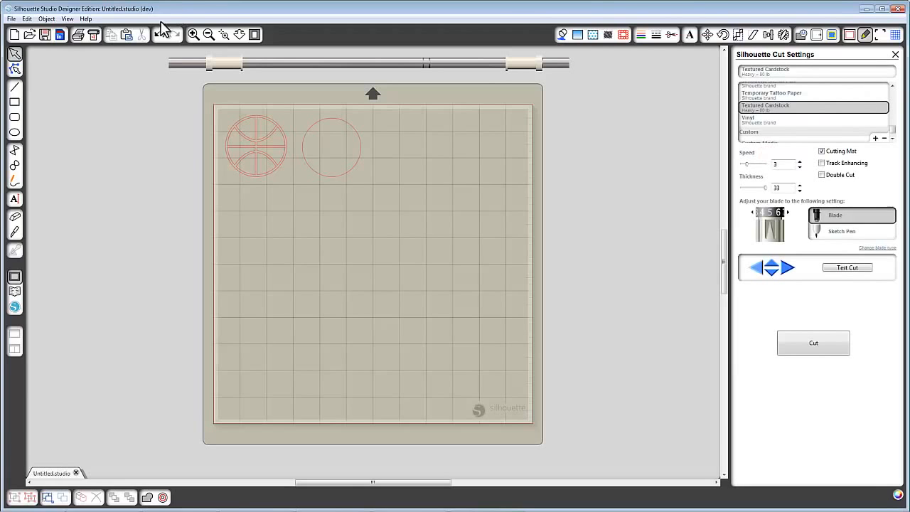
pyautogui.click(92, 34)
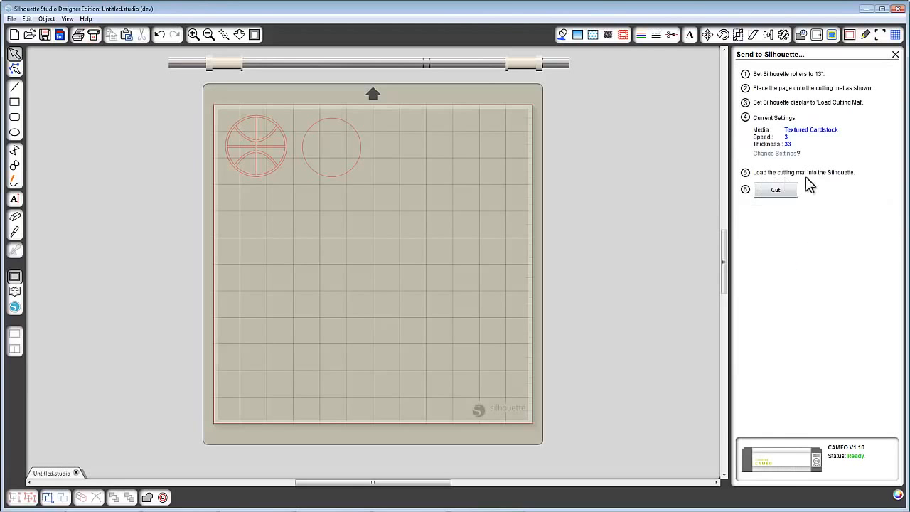